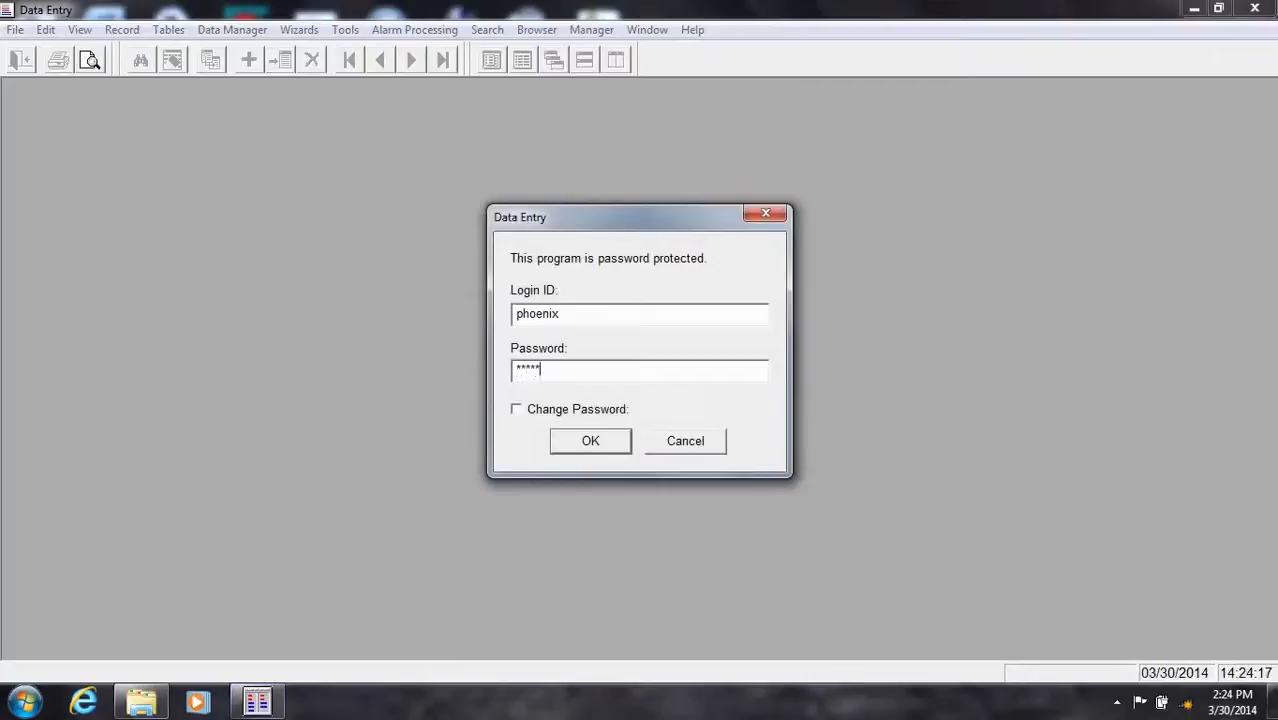
Step: Log in to the program and open the Data Manager
{"action": "key", "text": "Return"}
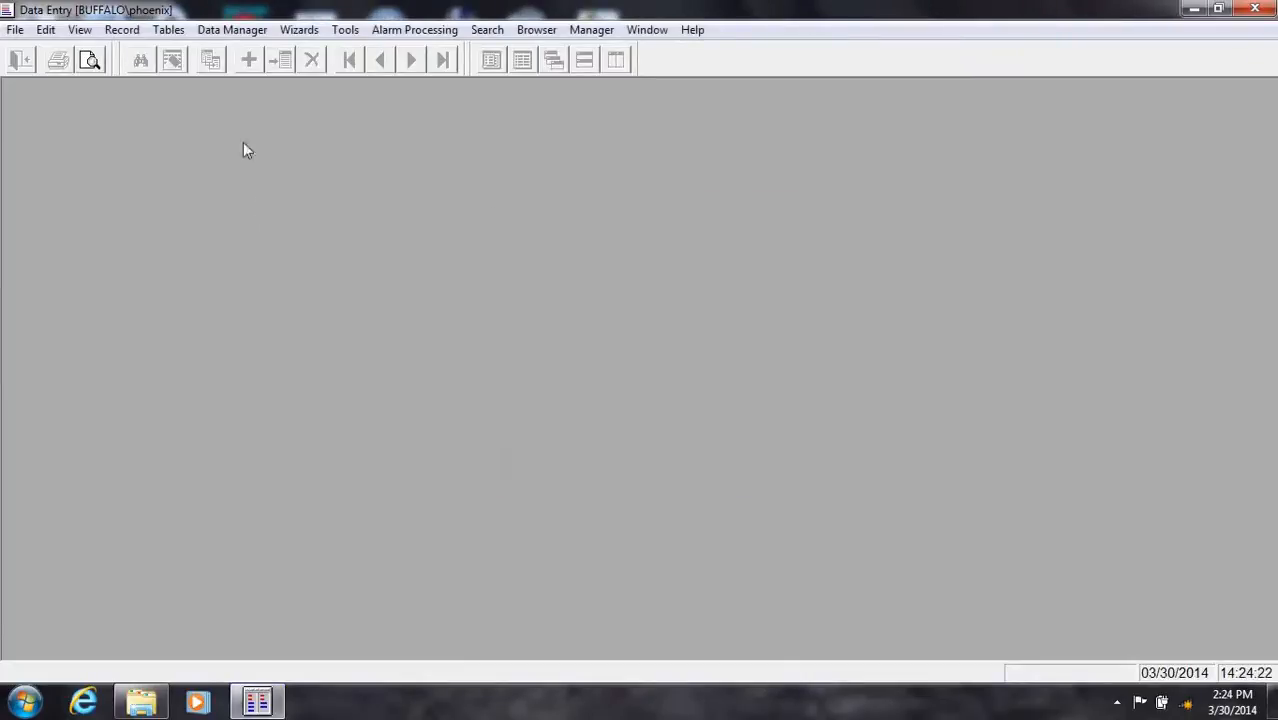
{"action": "left_click", "coordinate": [238, 36]}
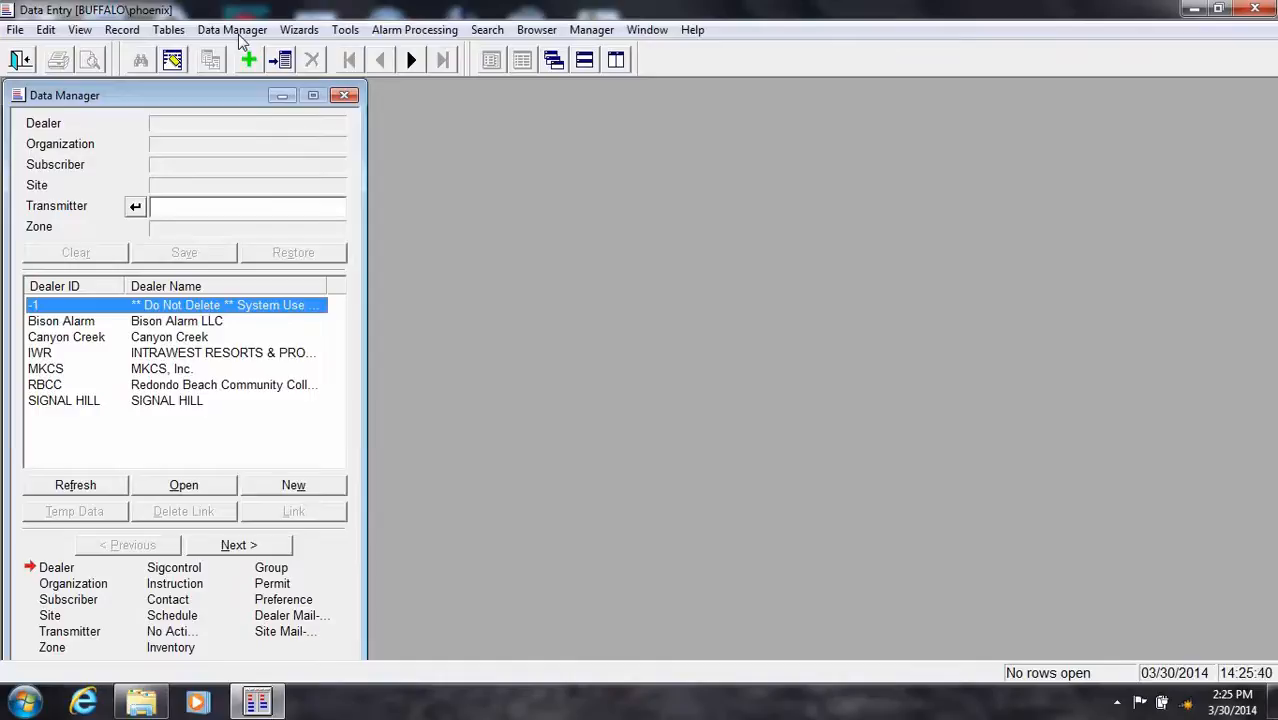
Step: Select the dealer Bison Alarm, the -1 system-use organization and the NETWORK subscriber to reach its sites
{"action": "double_click", "coordinate": [201, 324]}
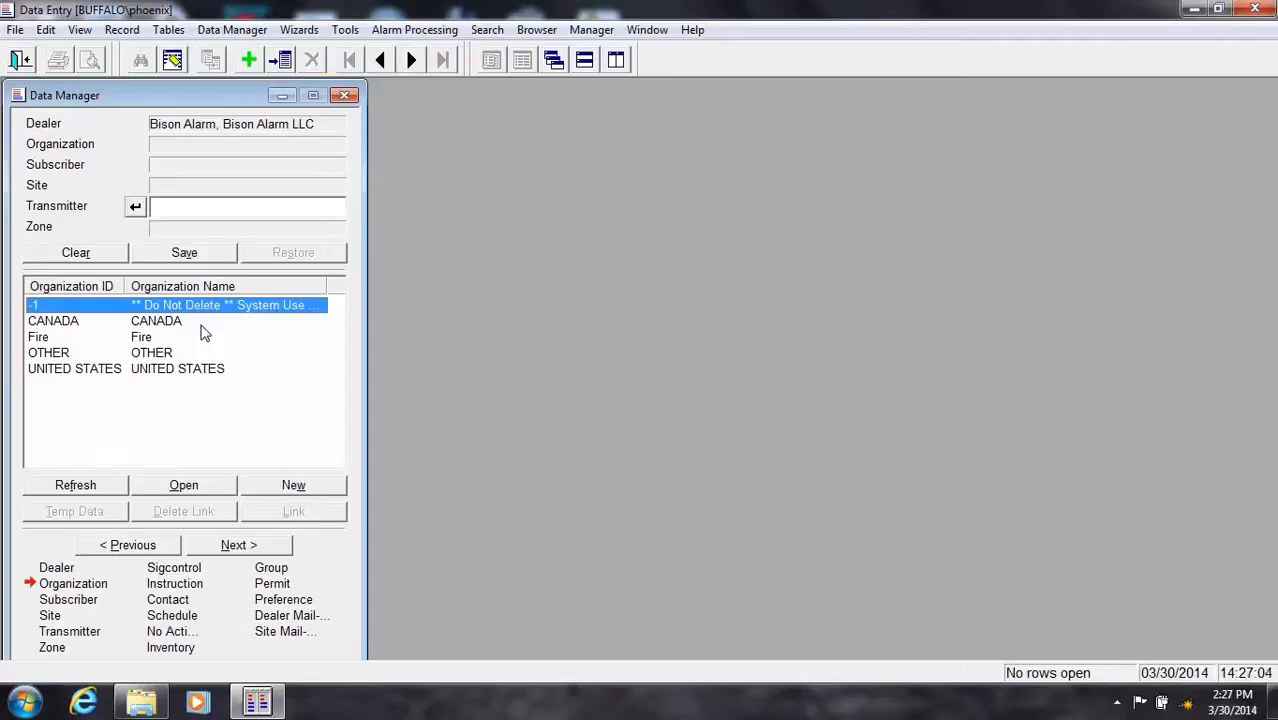
{"action": "double_click", "coordinate": [203, 311]}
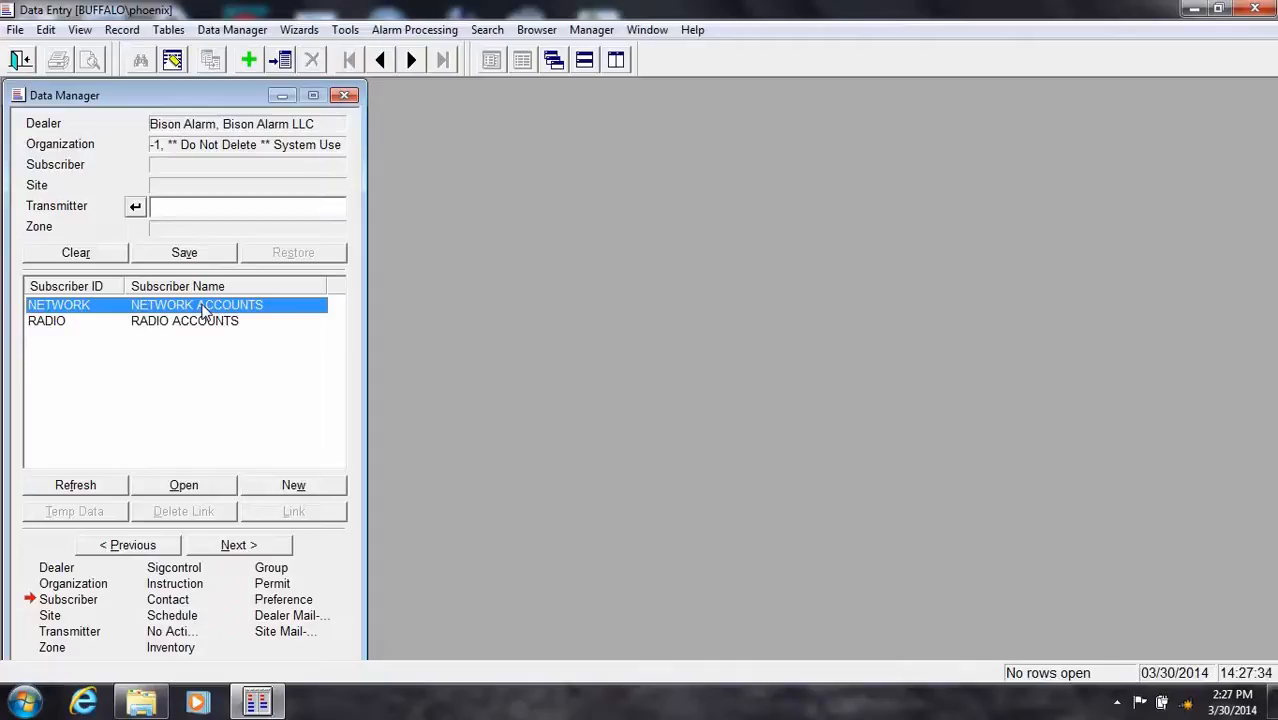
{"action": "double_click", "coordinate": [203, 308]}
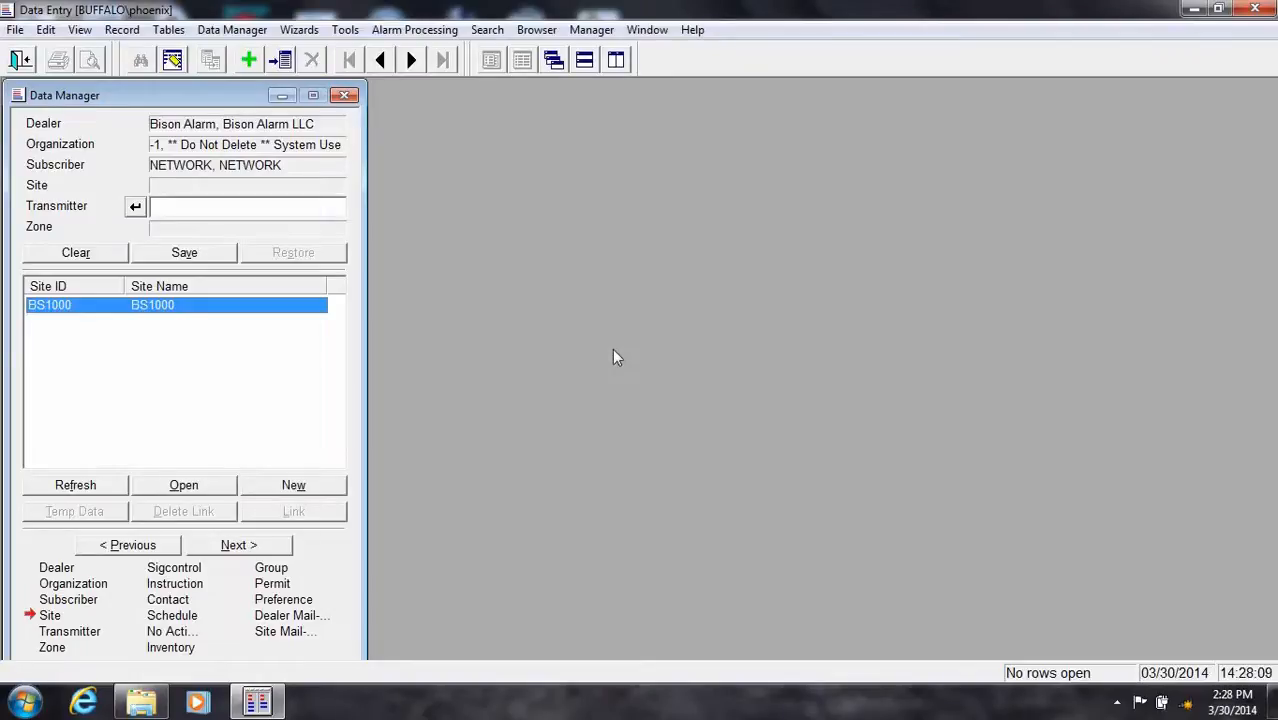
Step: Create a site with ID "Winter Gardens" and name "The Winter Gardens", fill in its postal address, and add the record
{"action": "left_click", "coordinate": [319, 485]}
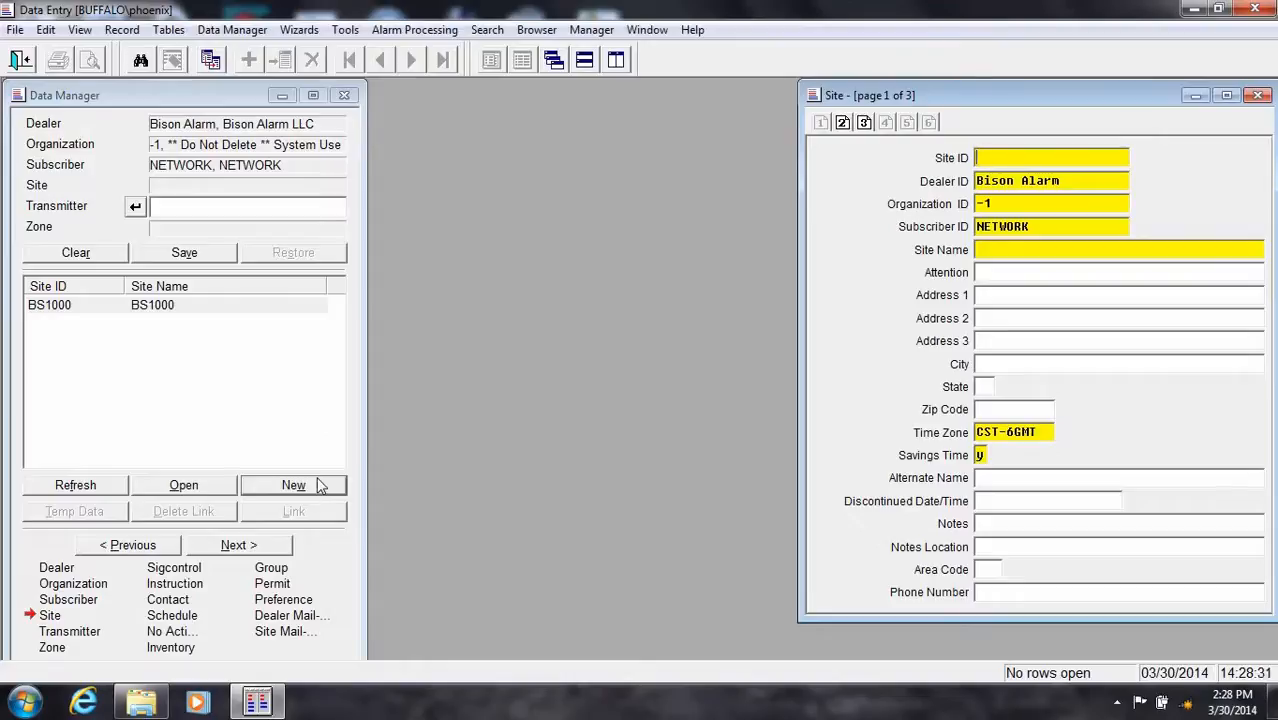
{"action": "type", "text": "Winter"}
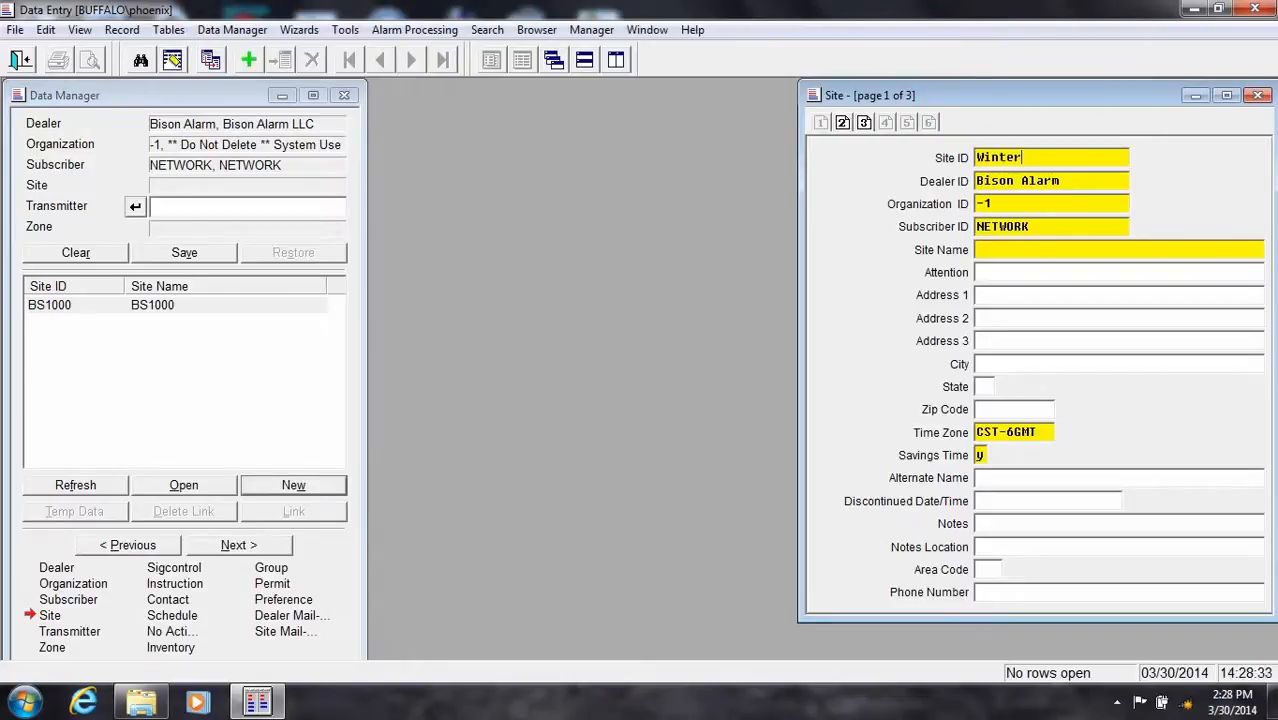
{"action": "type", "text": "rdens"}
{"action": "key", "text": "Tab"}
{"action": "key", "text": "Tab"}
{"action": "key", "text": "Tab"}
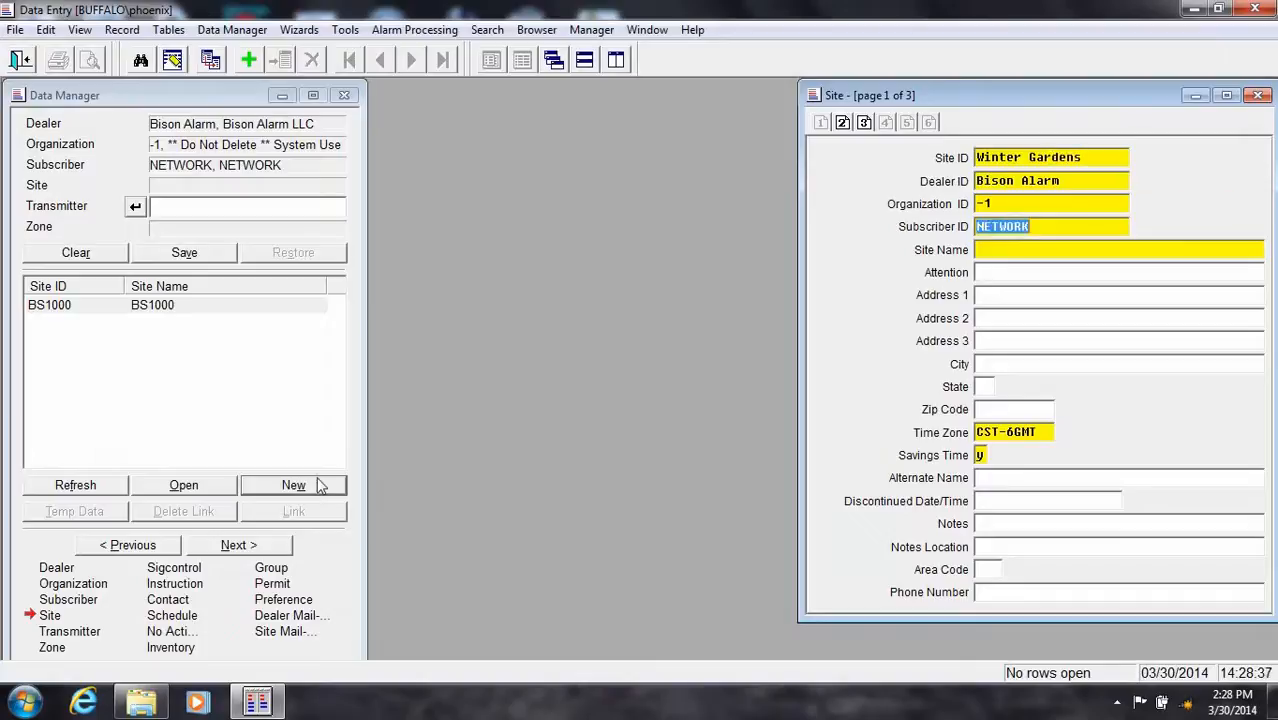
{"action": "key", "text": "Tab"}
{"action": "type", "text": "The Winter "}
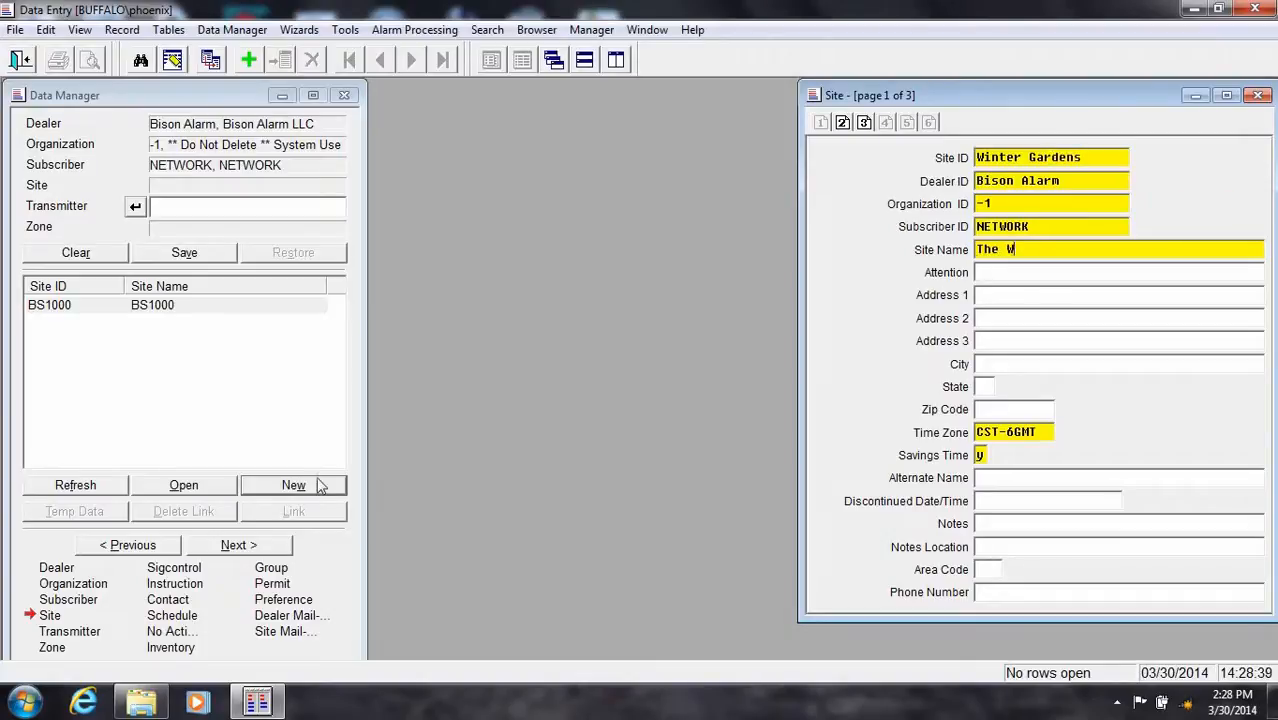
{"action": "type", "text": "GArdens"}
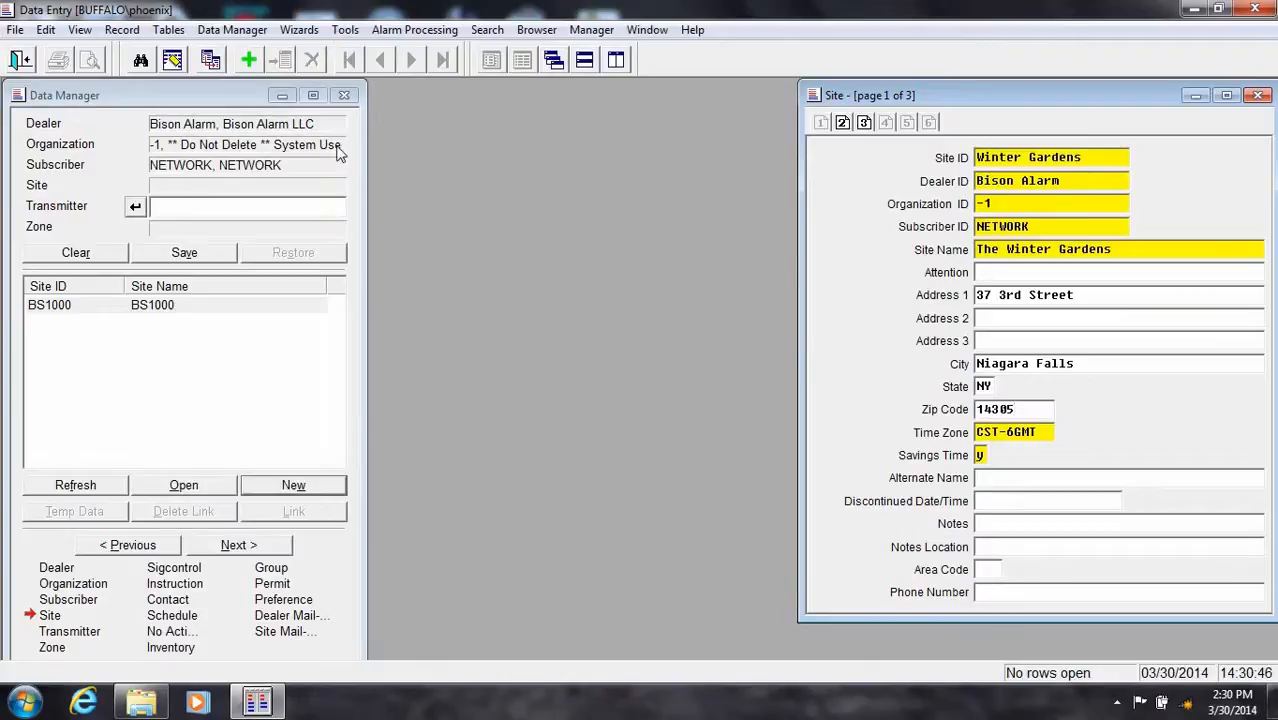
{"action": "left_click", "coordinate": [249, 61]}
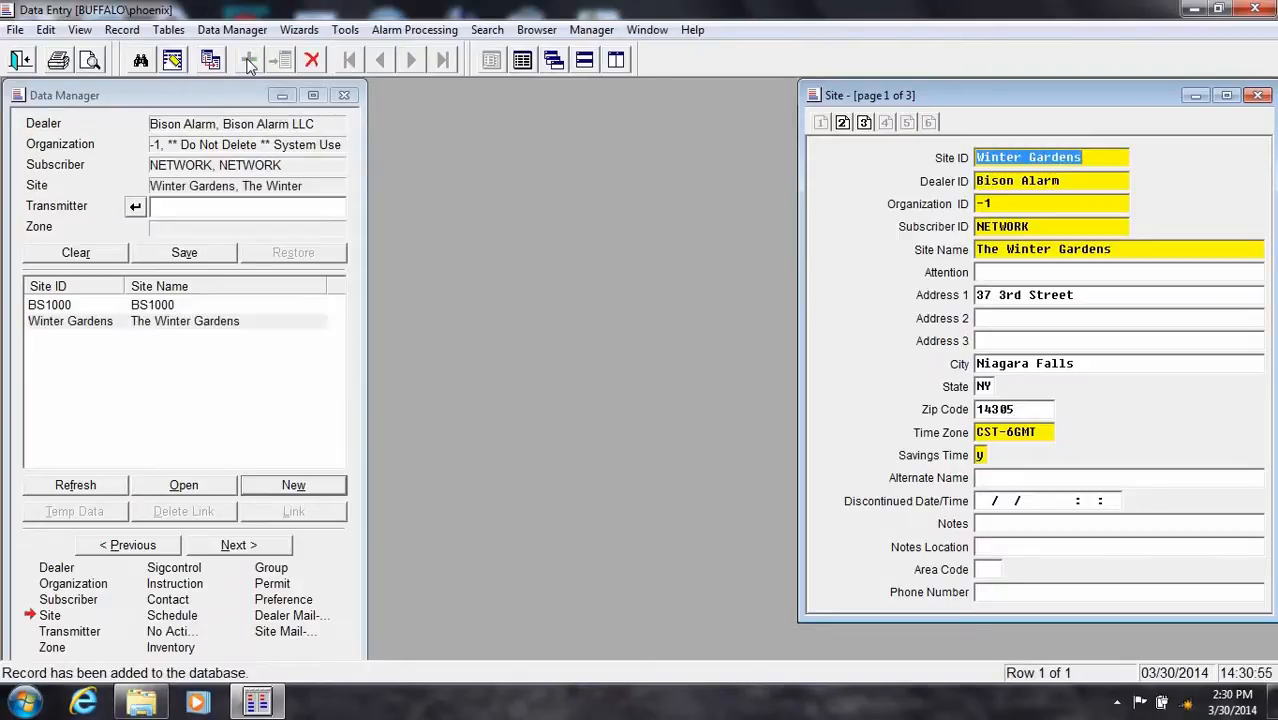
Step: Start a new transmitter record under the Winter Gardens site with transmitter ID 1331
{"action": "double_click", "coordinate": [225, 325]}
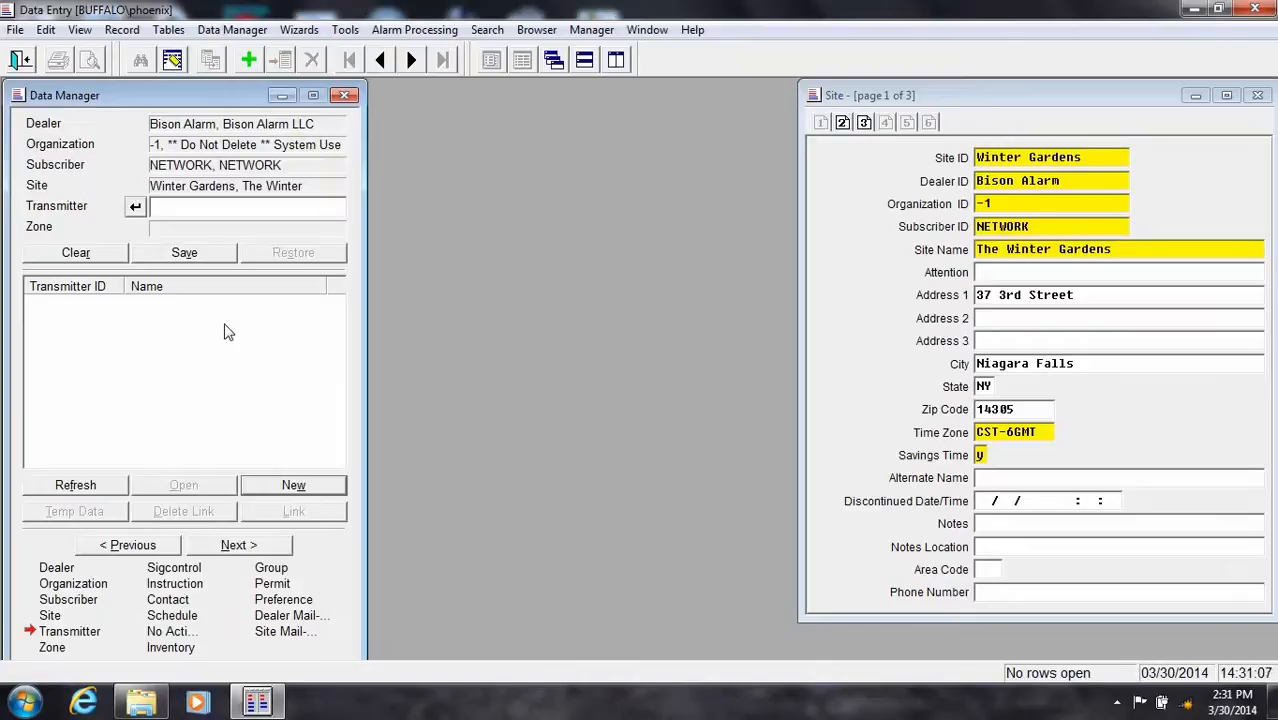
{"action": "left_click", "coordinate": [290, 486]}
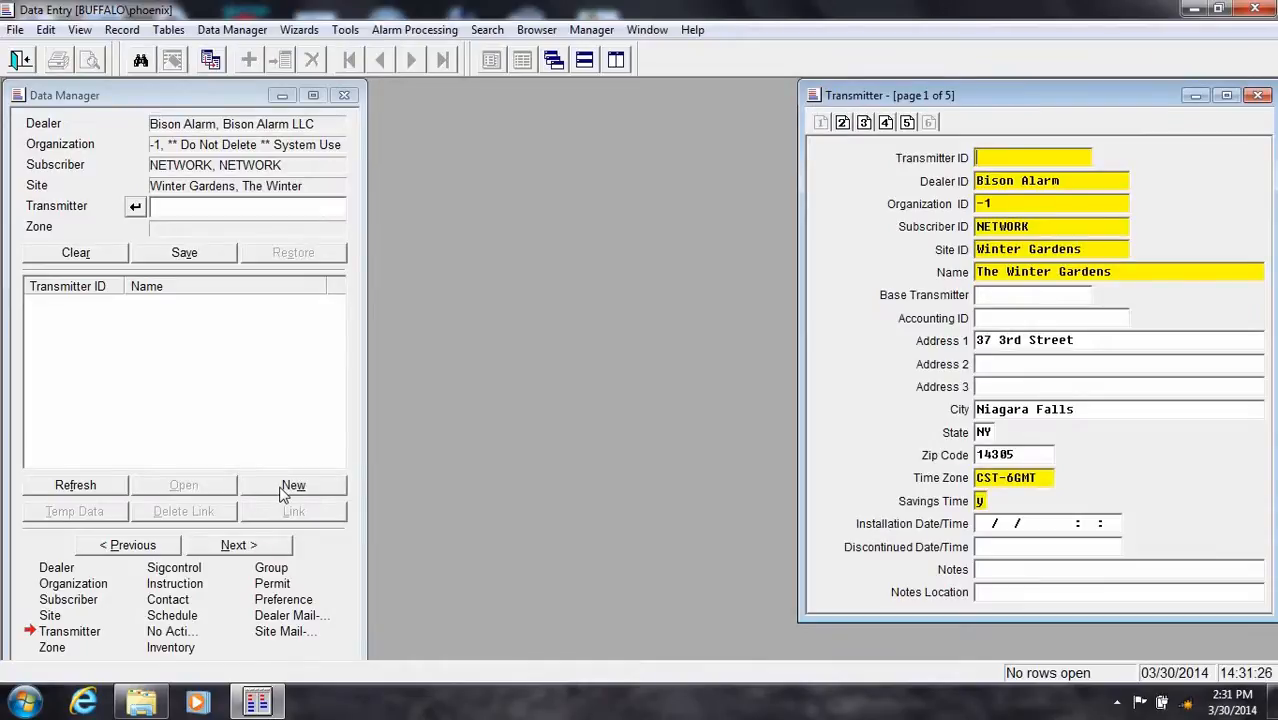
{"action": "type", "text": "1331"}
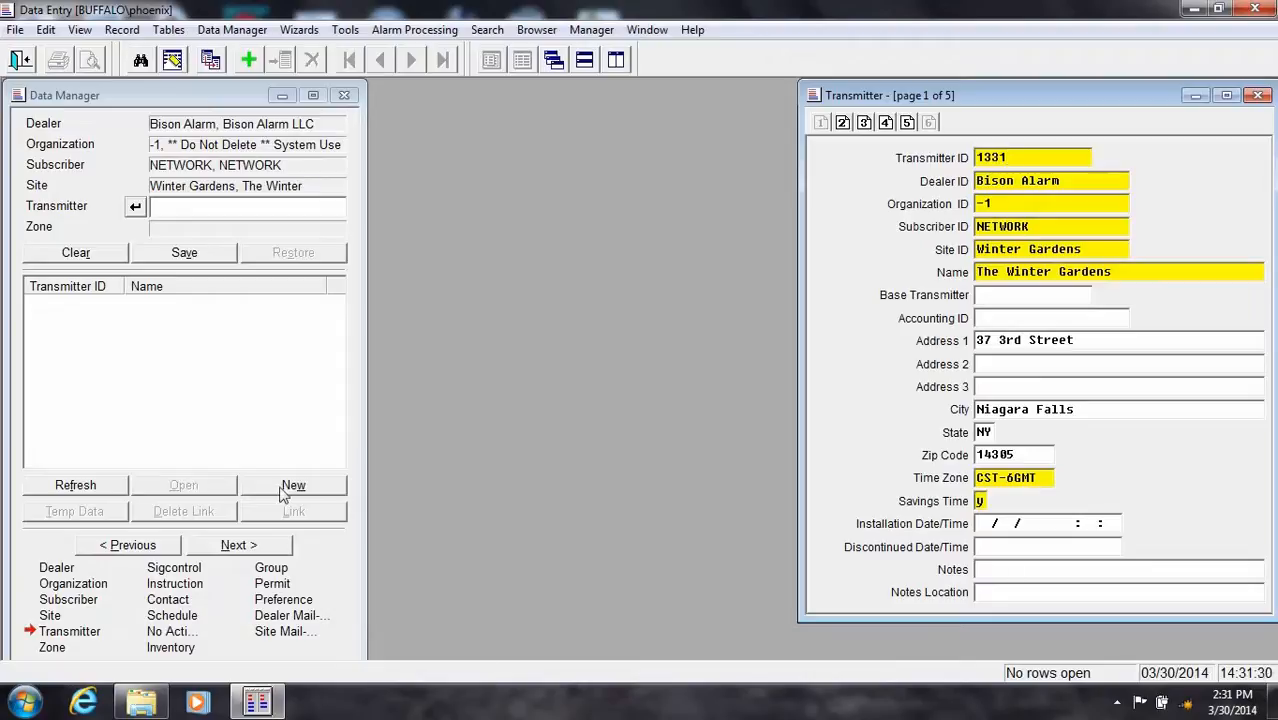
Step: Enter the transmitter note "connected to the Rainbow Mall" and the notes location "z:\wintergarden blueprints.bmp"
{"action": "left_click", "coordinate": [1010, 570]}
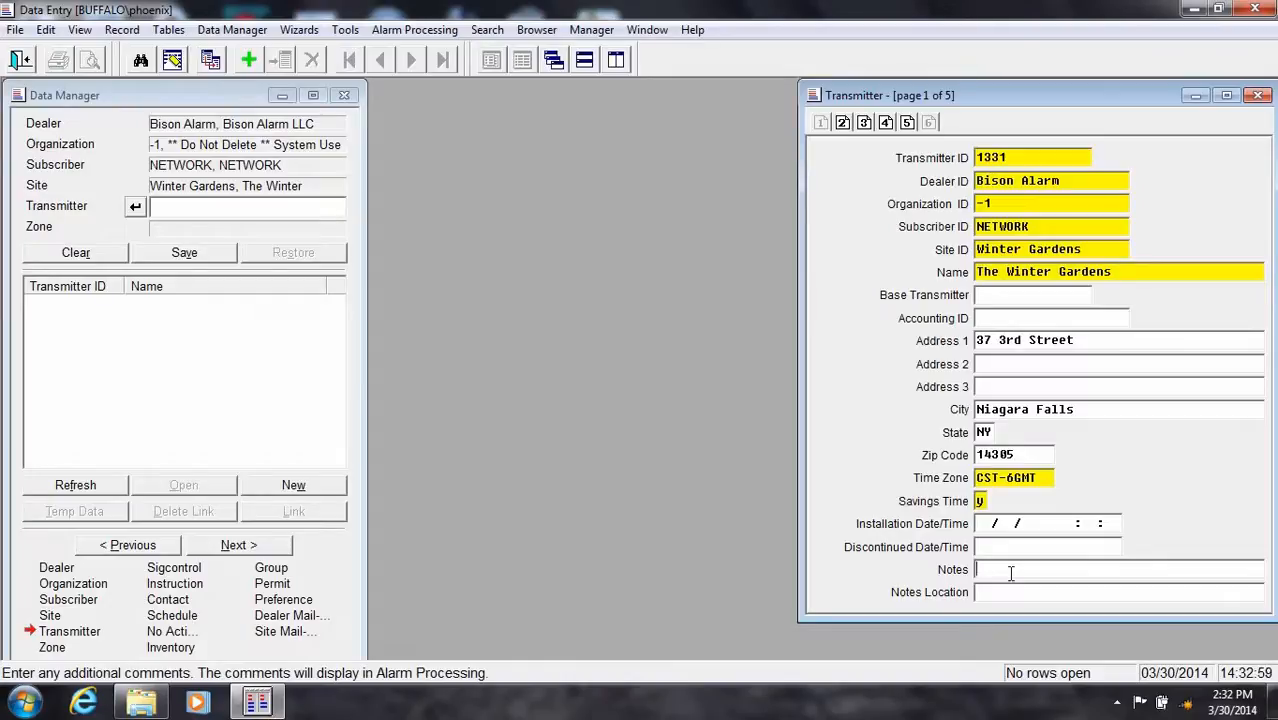
{"action": "type", "text": "connected to the Rain"}
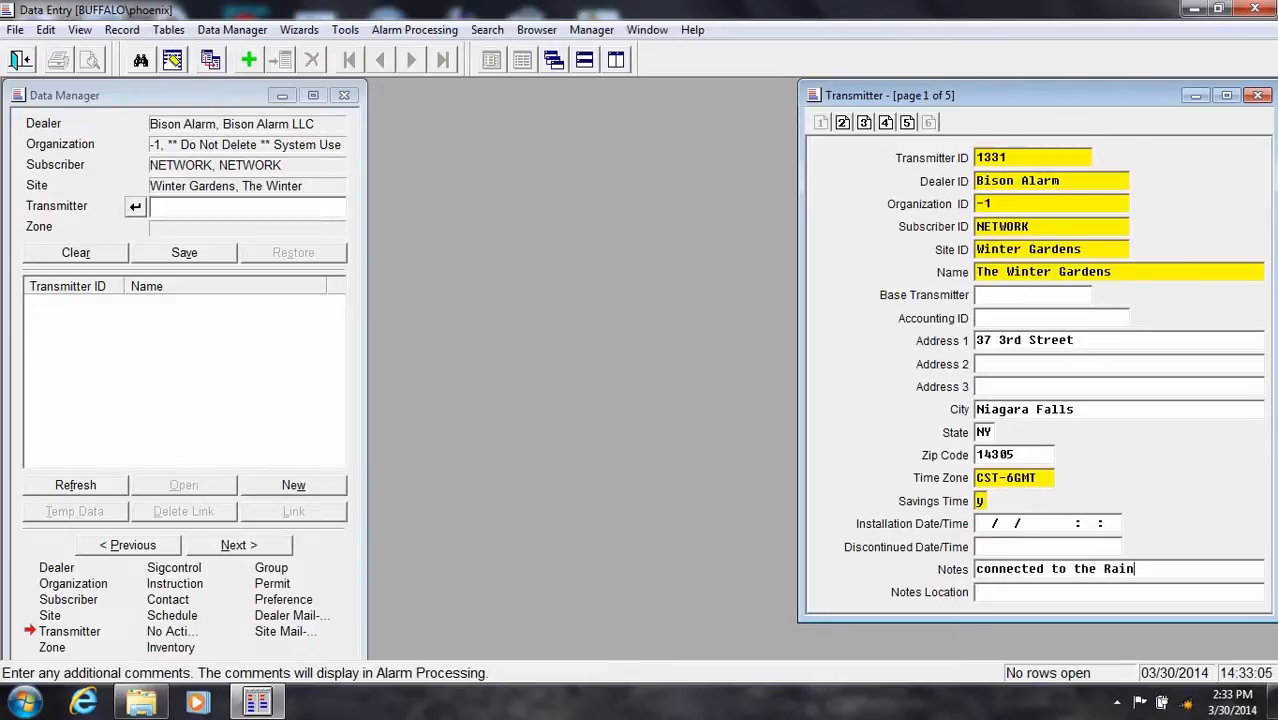
{"action": "type", "text": "bow Mall"}
{"action": "left_click", "coordinate": [1005, 591]}
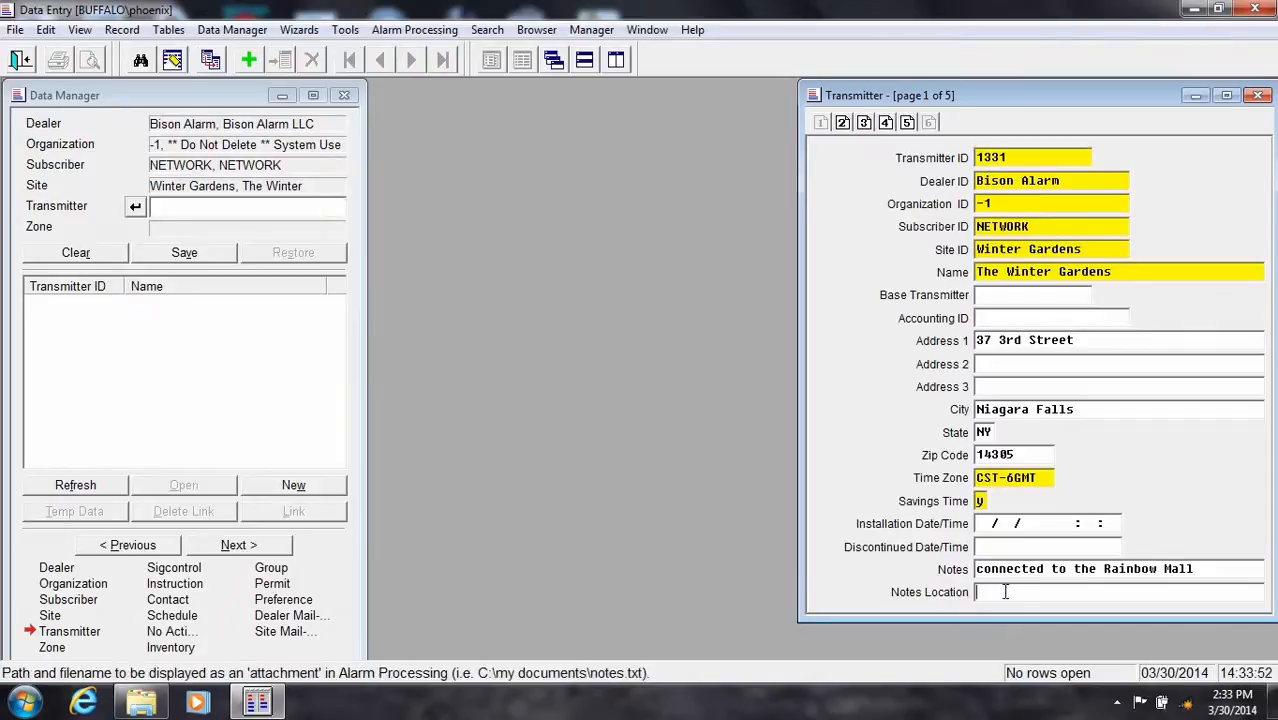
{"action": "type", "text": "z:\\wintergarden blueprint"}
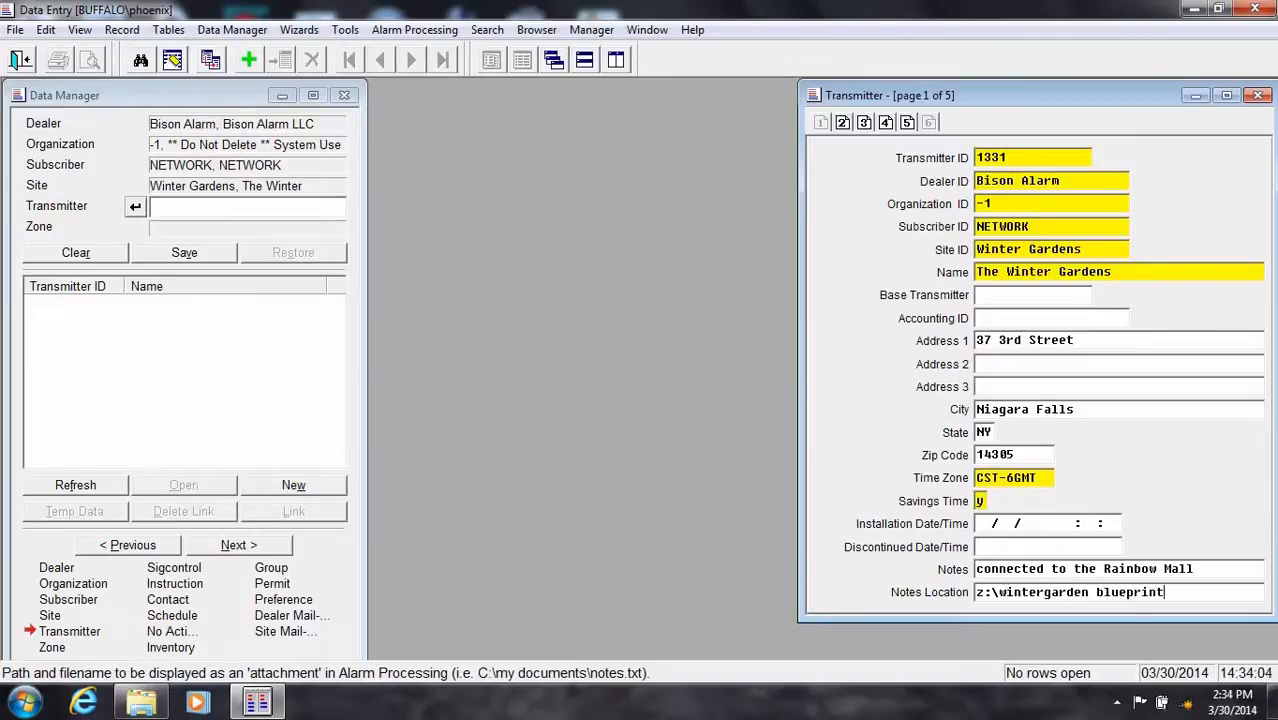
{"action": "type", "text": "s.bmp"}
Step: Set test flag f, global test n, frequency dly 1, tolerance hly 1, open/close, event and Verify PIN flags y, and add the transmitter
{"action": "left_click", "coordinate": [841, 125]}
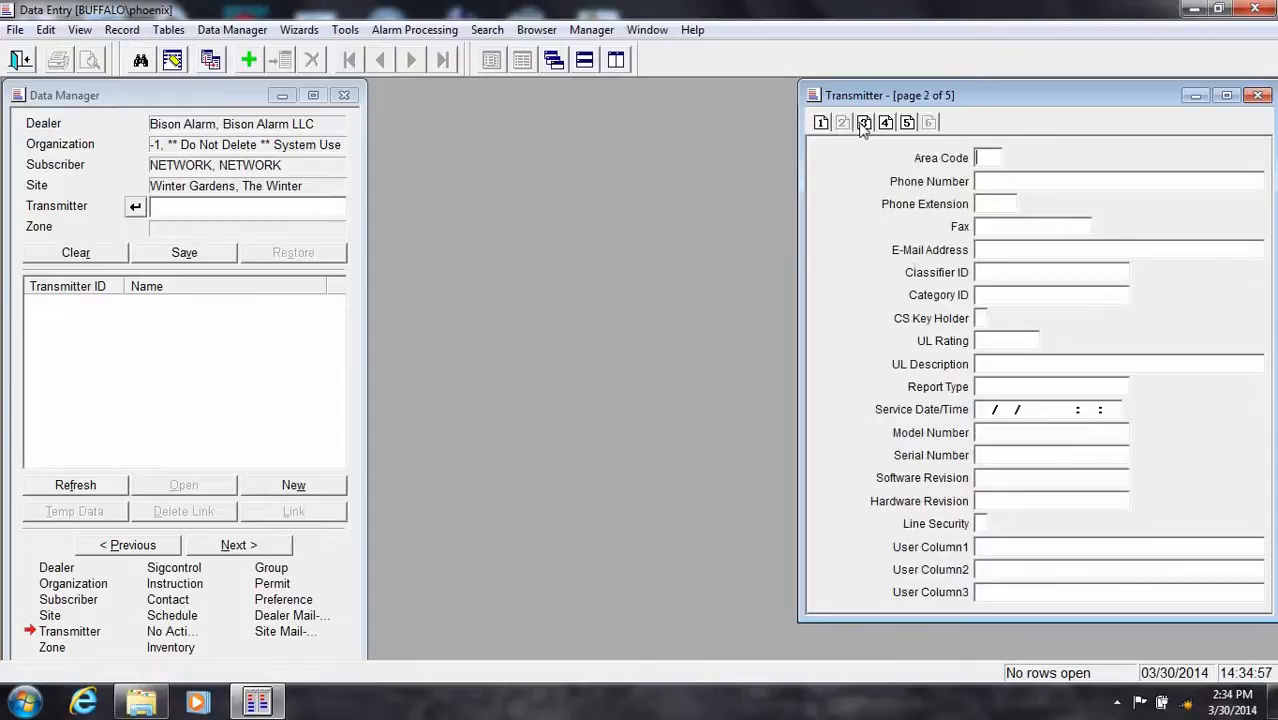
{"action": "left_click", "coordinate": [864, 124]}
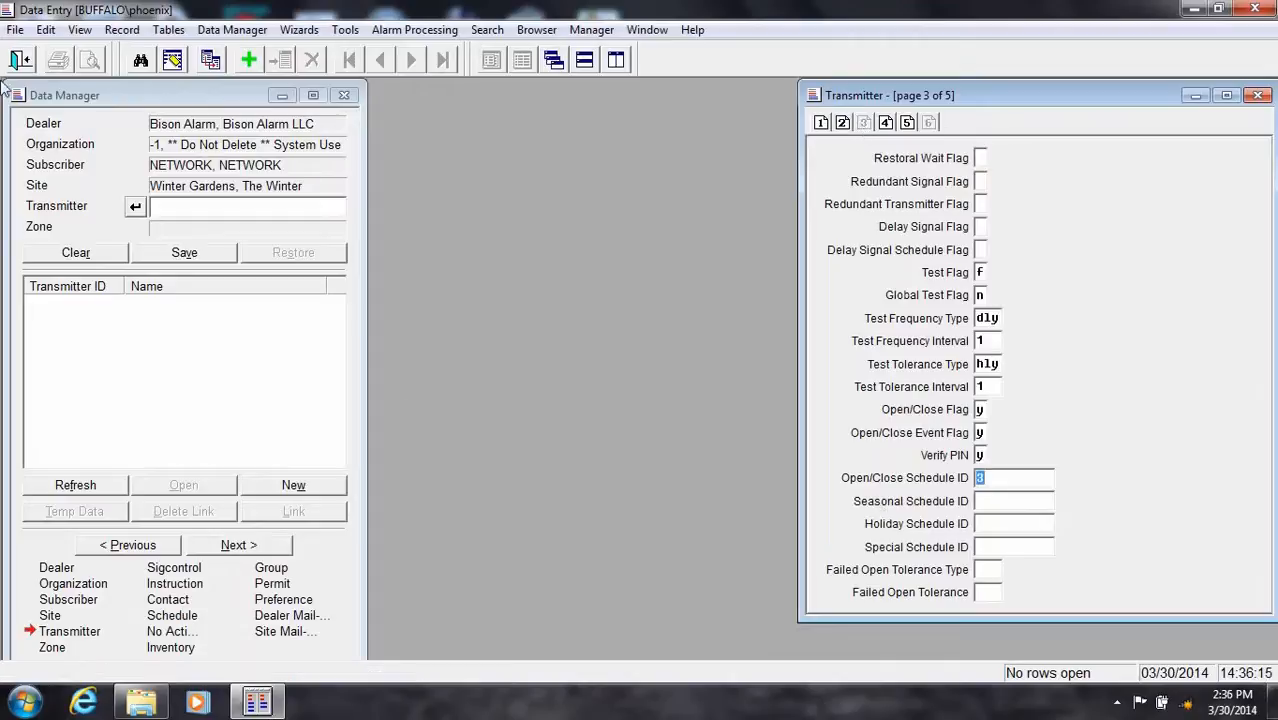
{"action": "left_click", "coordinate": [249, 62]}
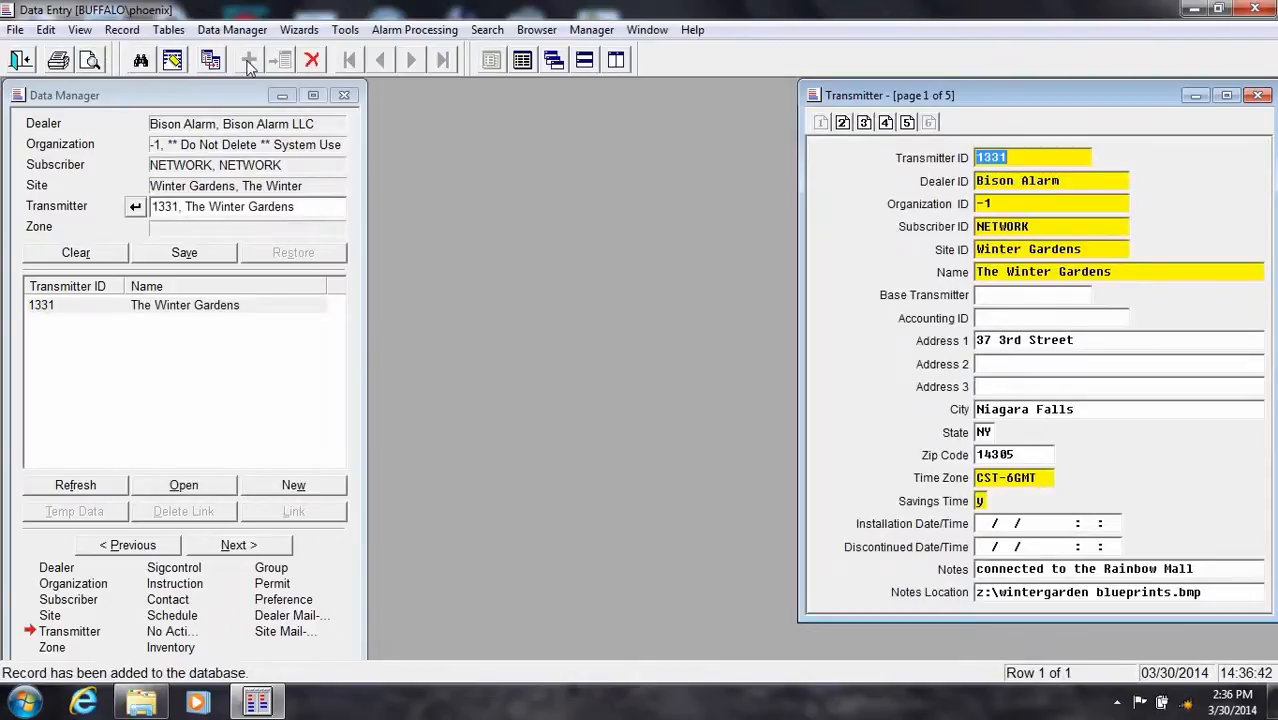
Step: Create zone 001 named "3rd Street Entry Doors" for the Winter Gardens transmitter and add the record
{"action": "double_click", "coordinate": [208, 312]}
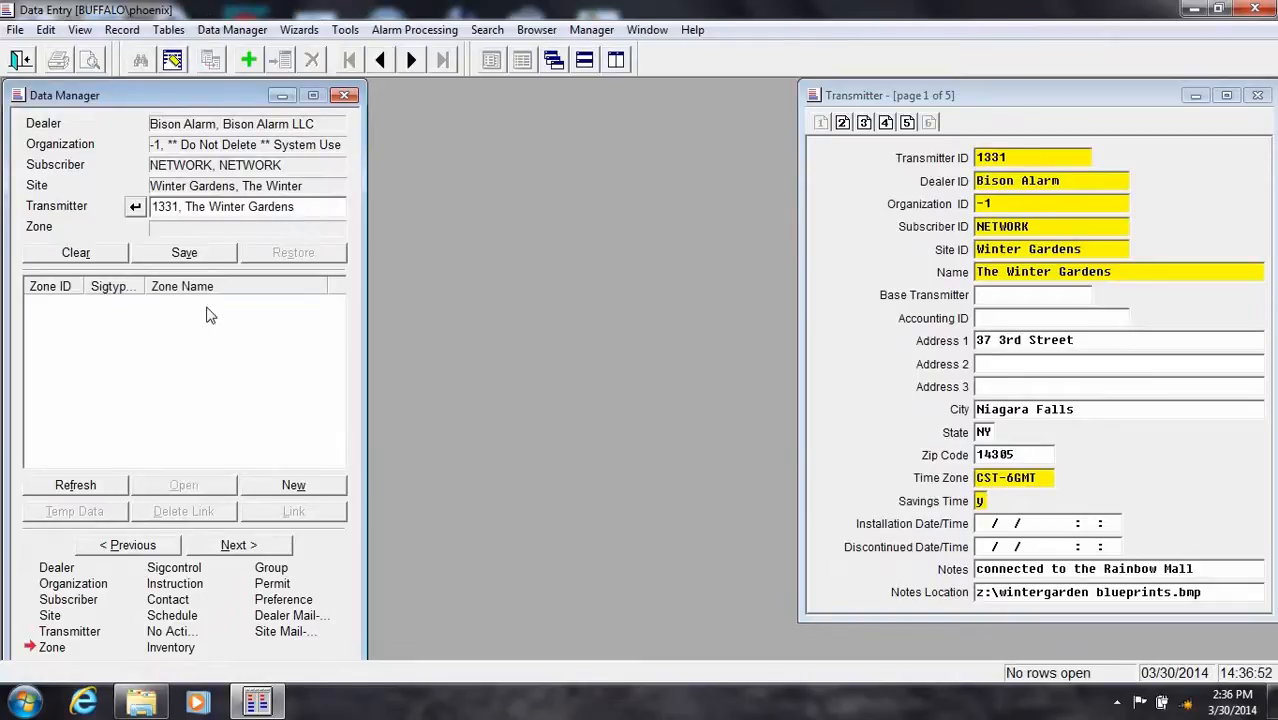
{"action": "left_click", "coordinate": [290, 490]}
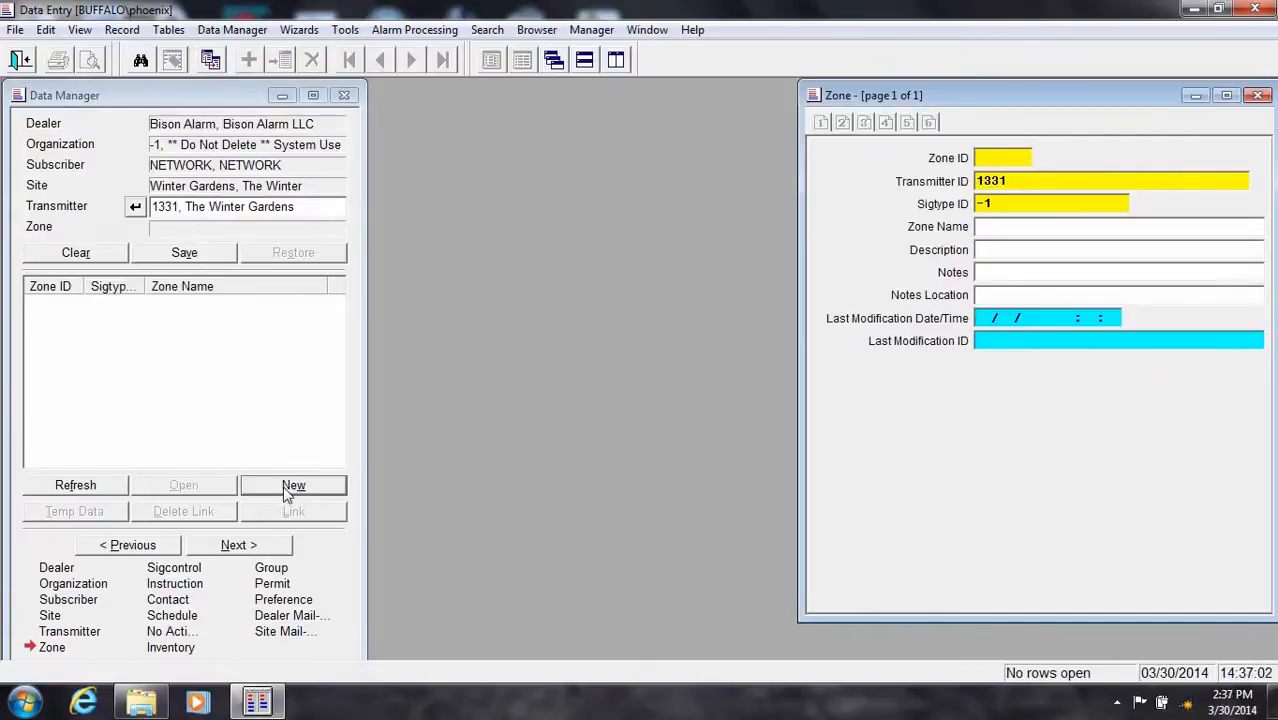
{"action": "type", "text": "001"}
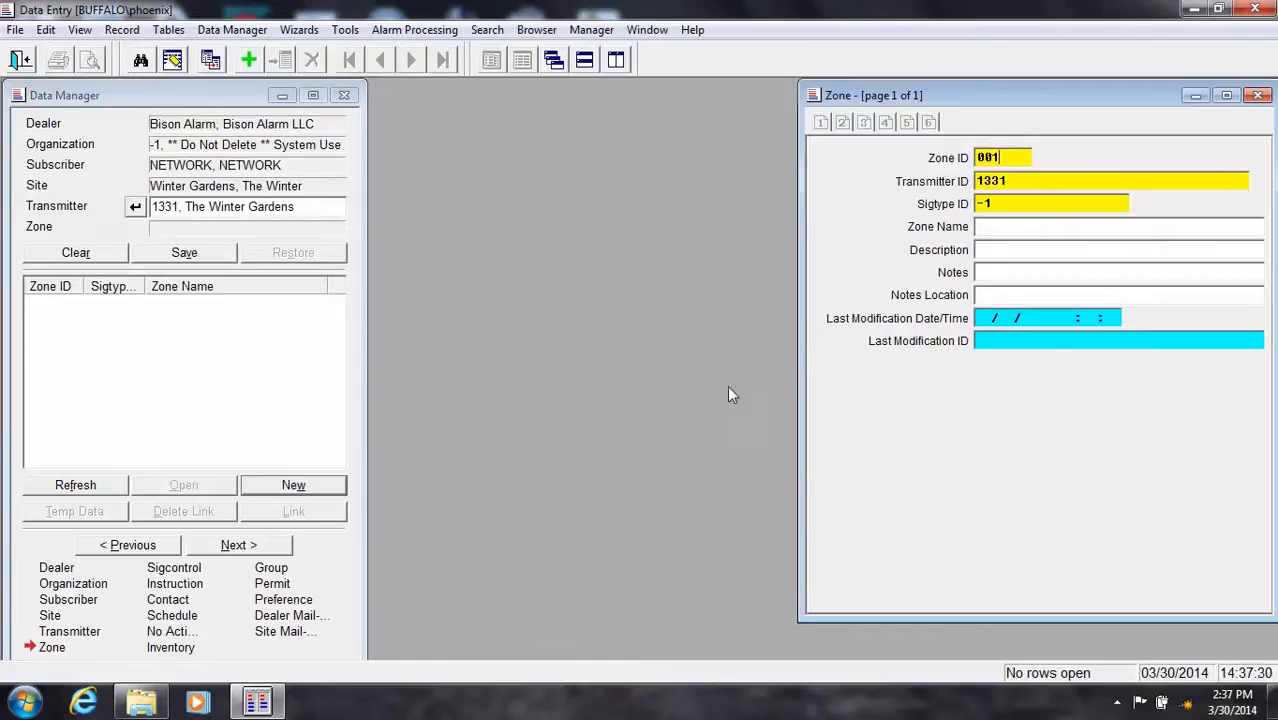
{"action": "left_click", "coordinate": [994, 227]}
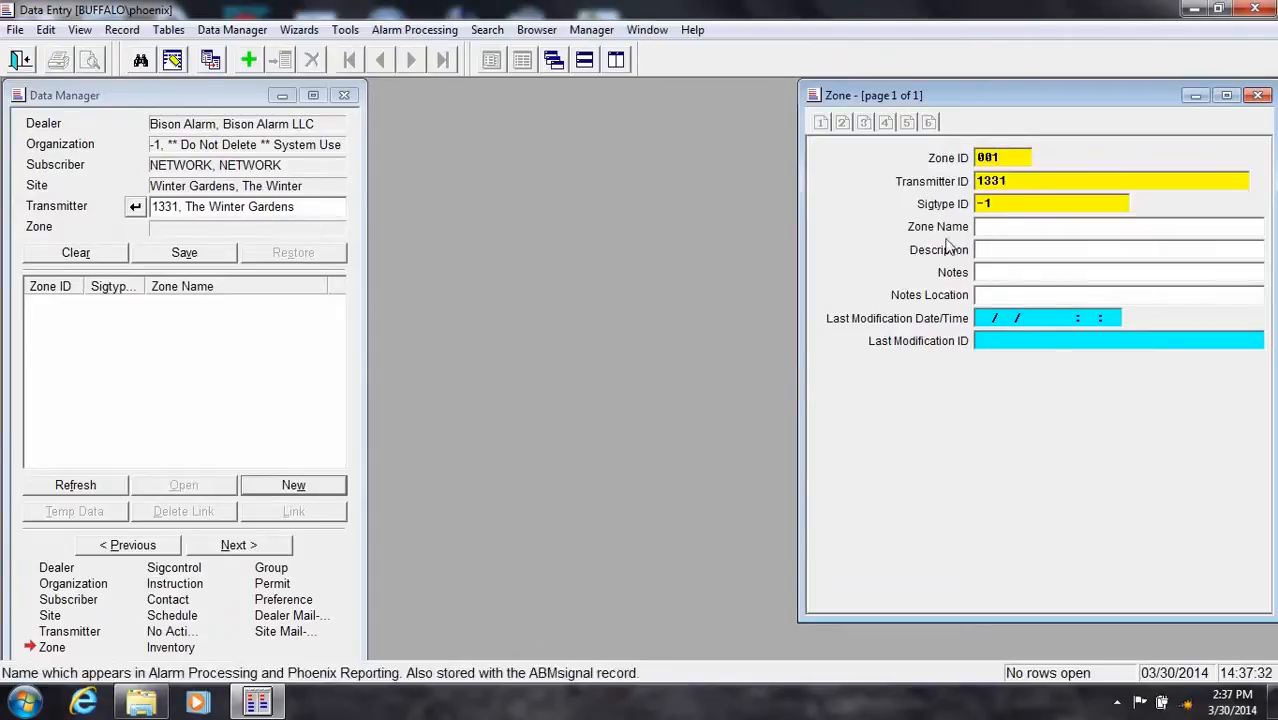
{"action": "type", "text": "3rd Street Ent"}
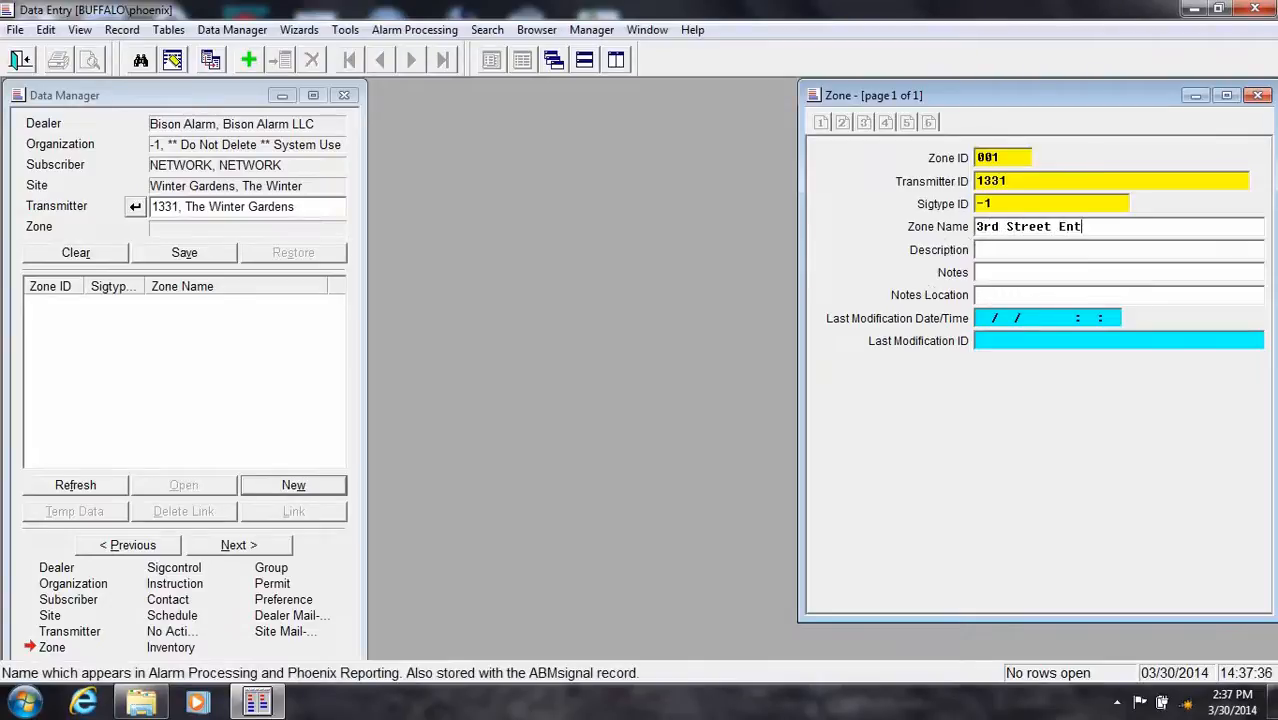
{"action": "type", "text": "ry Doors"}
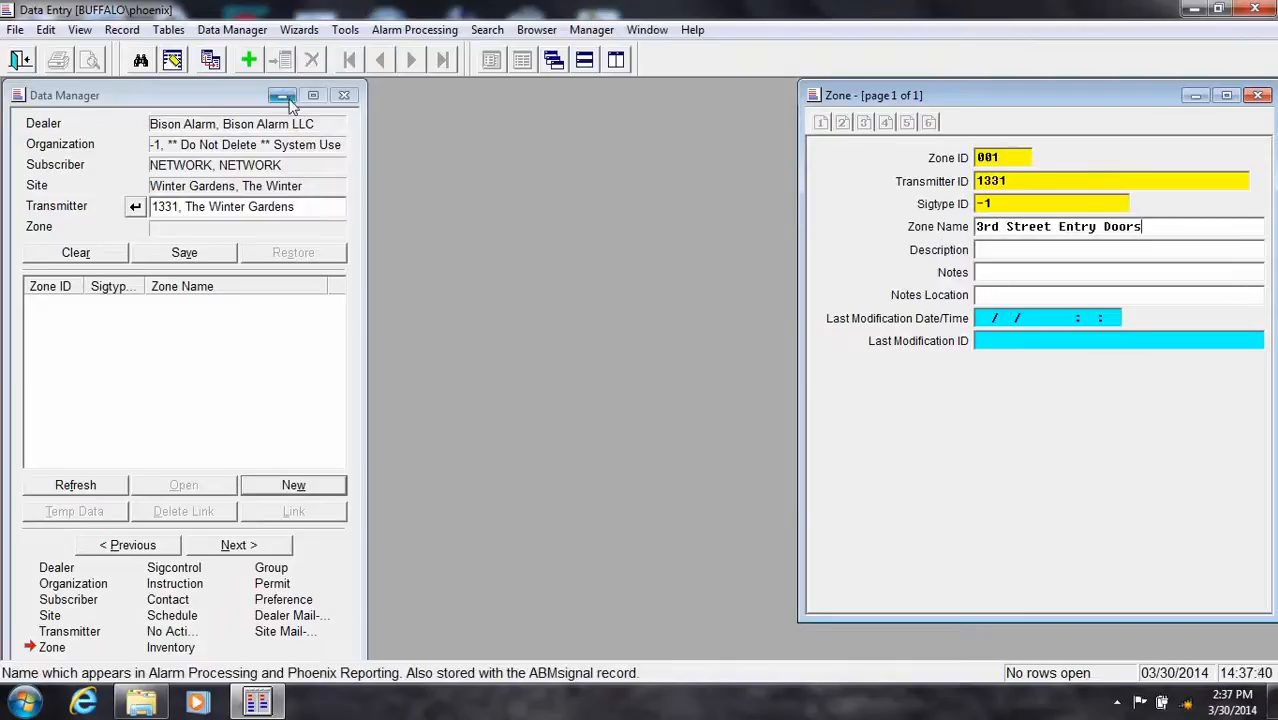
{"action": "left_click", "coordinate": [250, 61]}
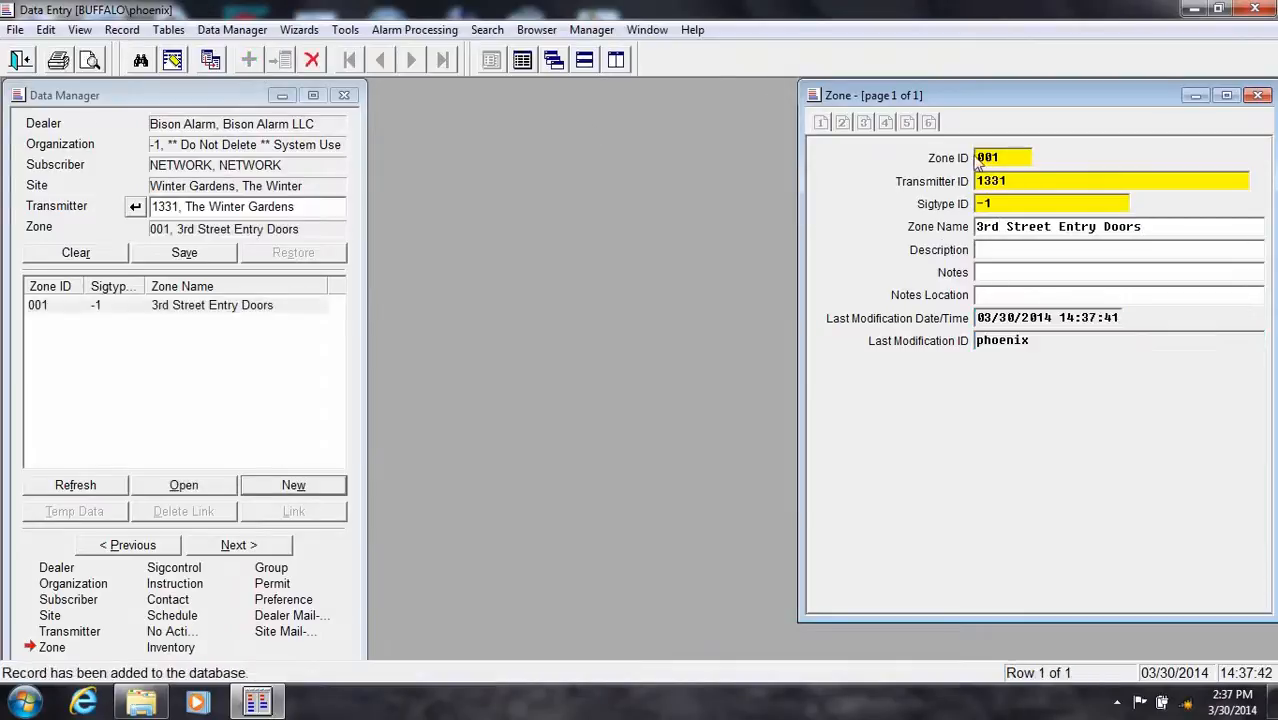
Step: Reuse the open zone record to add zone 002 named "4th Street Entry Doors"
{"action": "left_click_drag", "start_coordinate": [976, 158], "coordinate": [1001, 158]}
{"action": "type", "text": "0"}
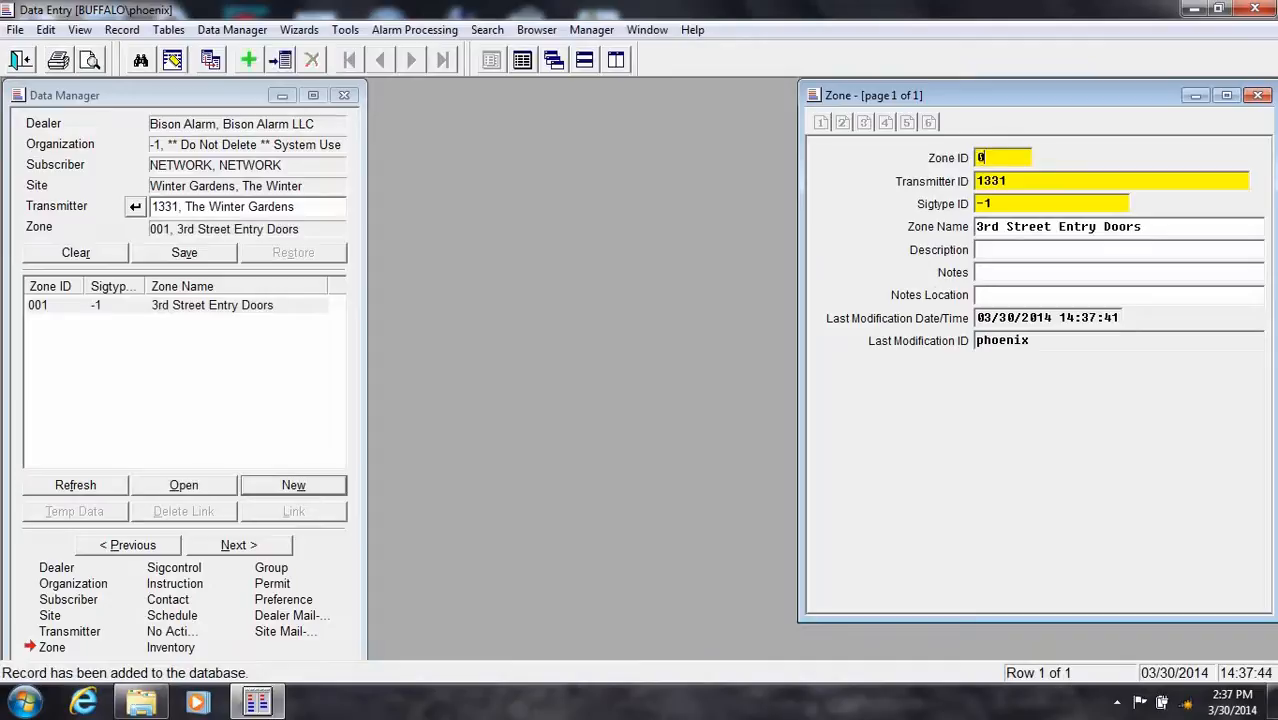
{"action": "type", "text": "02"}
{"action": "double_click", "coordinate": [998, 226]}
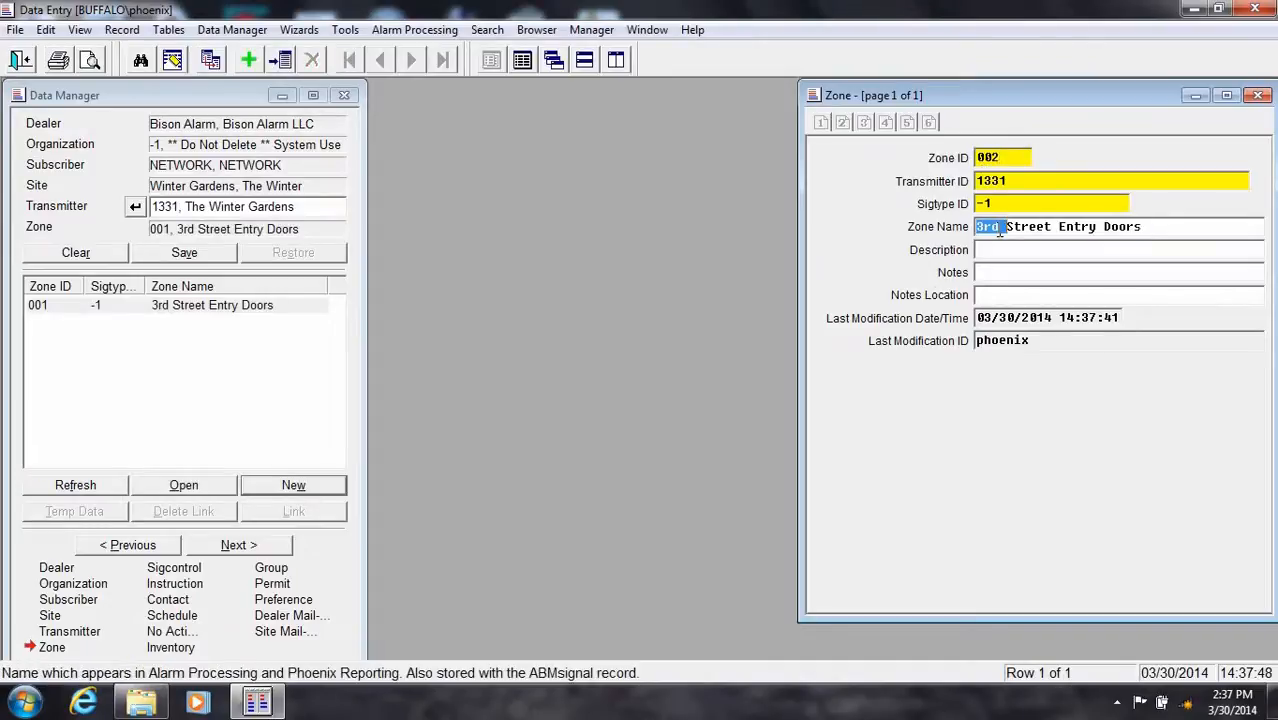
{"action": "type", "text": "4th"}
{"action": "left_click", "coordinate": [252, 61]}
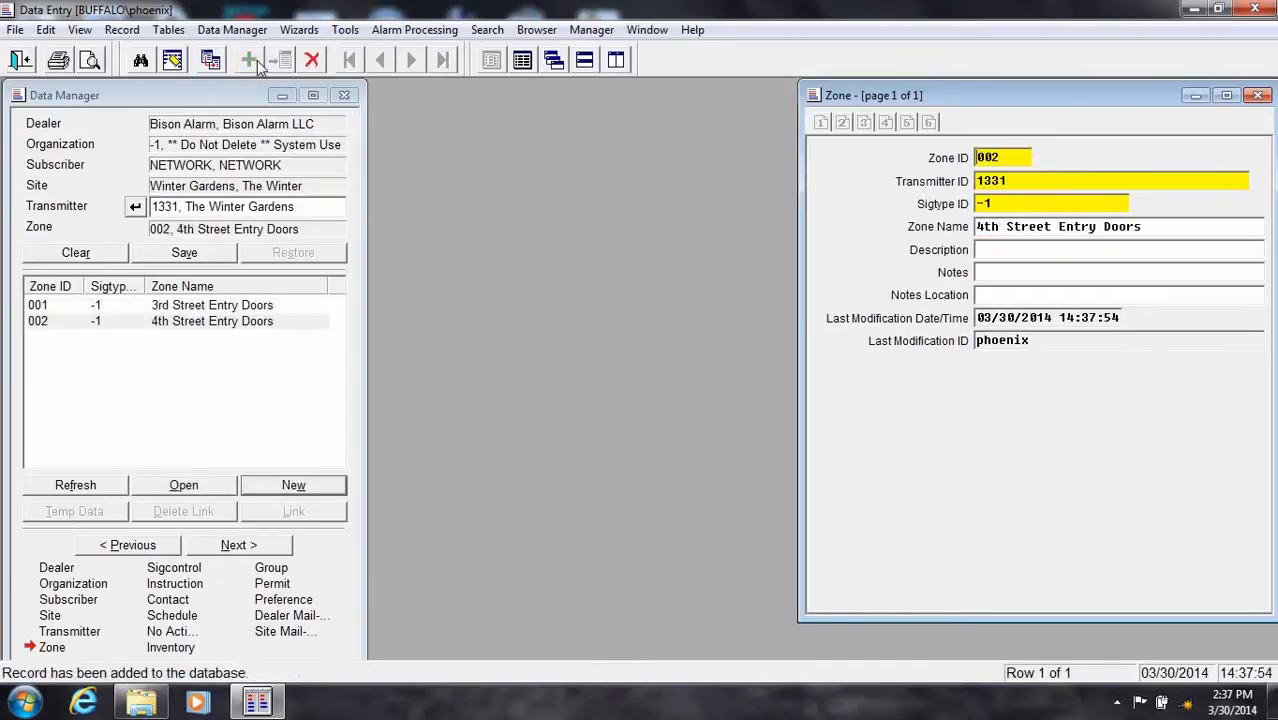